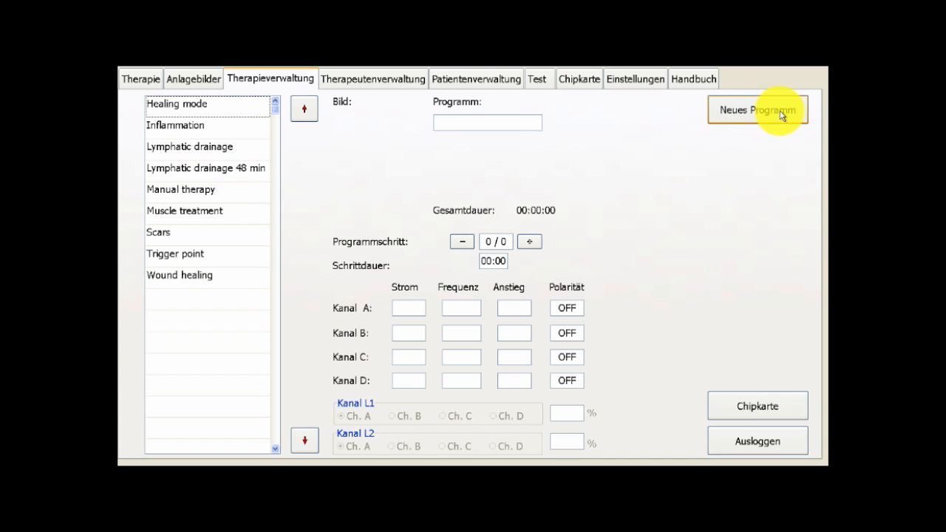
# - Create a new therapy program named "TEST Programm" and set the first step's duration to 09:00
pyautogui.click(748, 108)
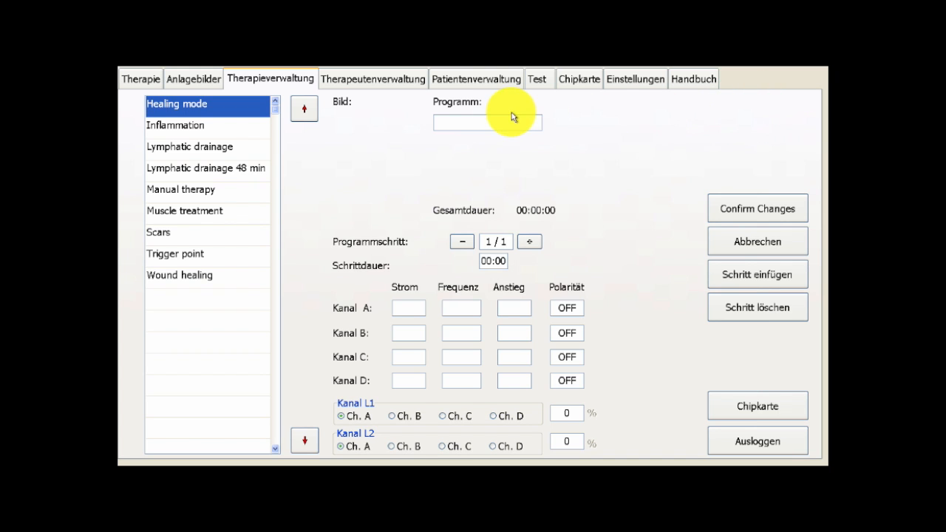
pyautogui.click(454, 122)
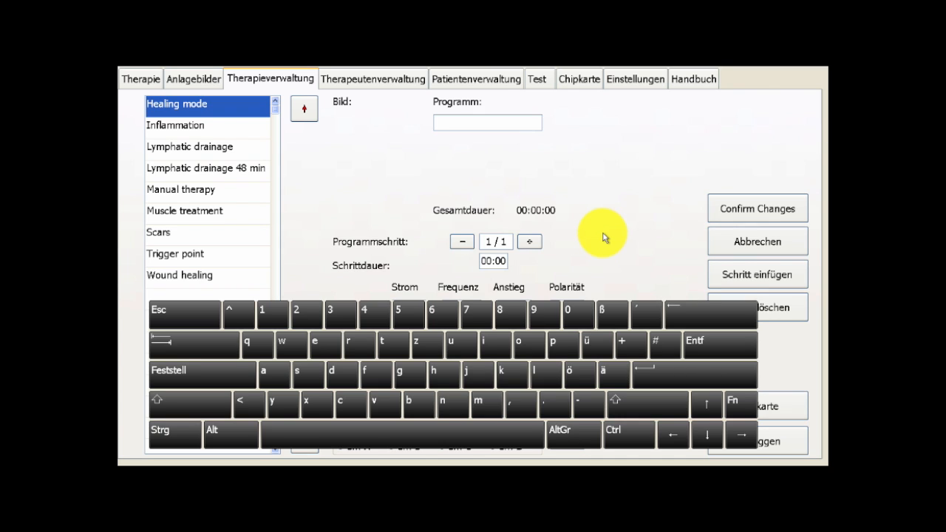
pyautogui.write('TEST Programm')
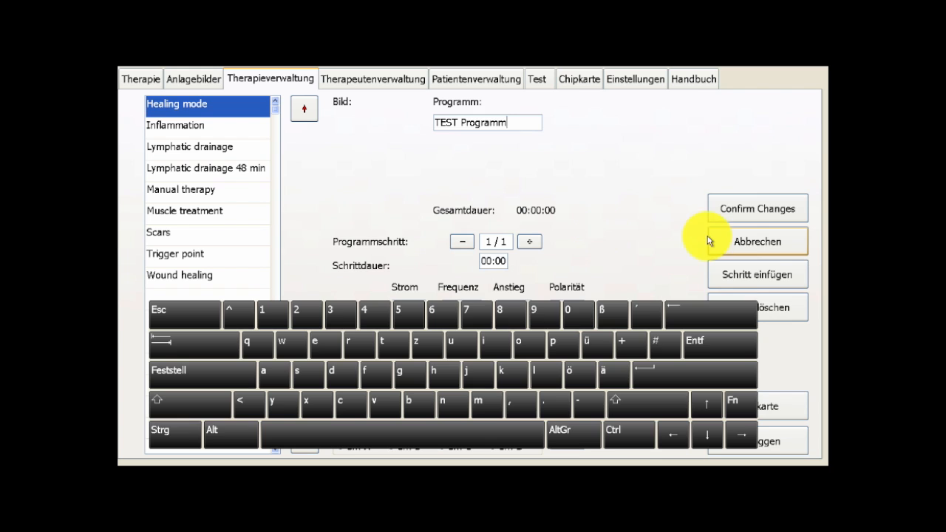
pyautogui.click(495, 250)
pyautogui.click(482, 261)
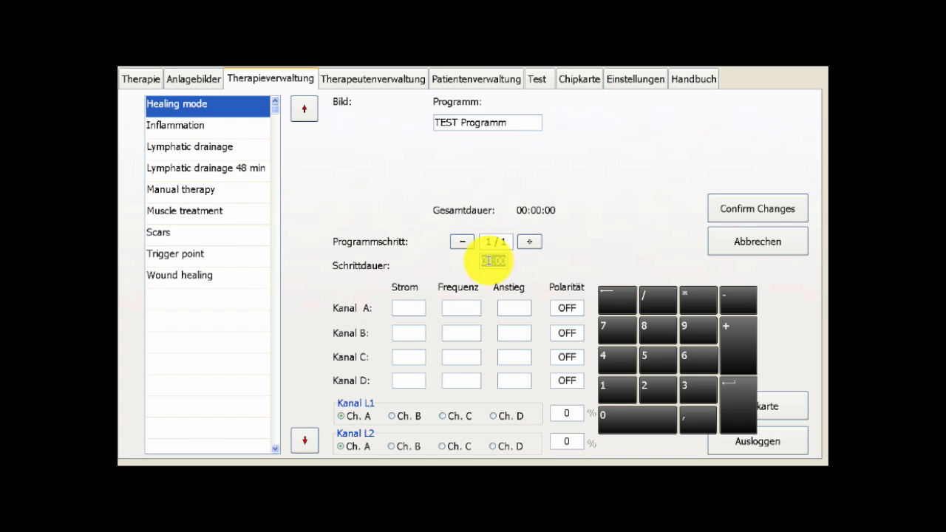
pyautogui.click(488, 260)
pyautogui.write('9')
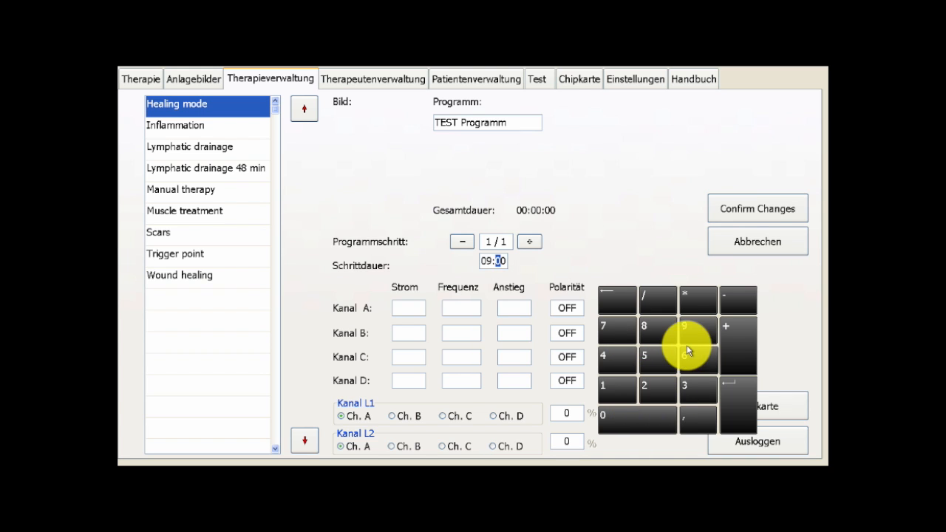
# - Configure Kanal A in step 1 with Strom 100, Frequenz 40, Anstieg 0.4 and Polarität +
pyautogui.click(405, 305)
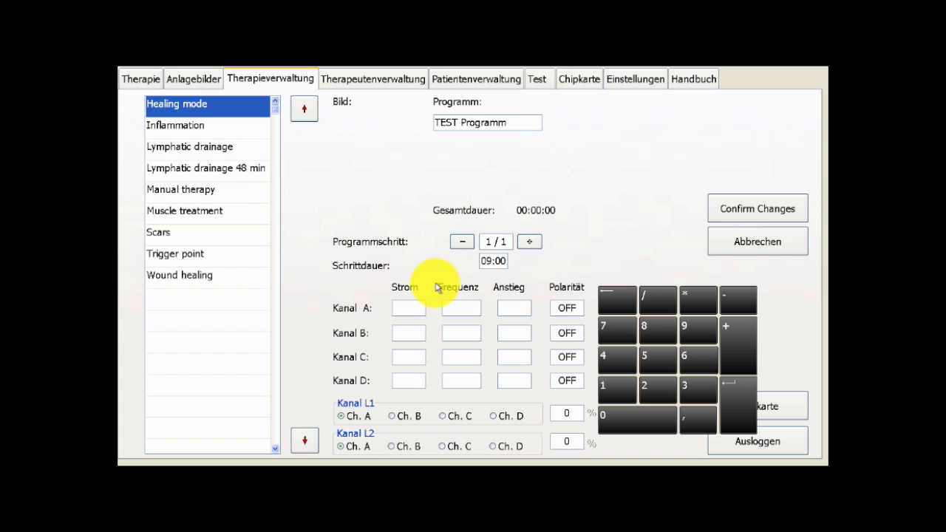
pyautogui.write('100')
pyautogui.press('Tab')
pyautogui.write('40')
pyautogui.press('Tab')
pyautogui.write('0.4')
pyautogui.press('Tab')
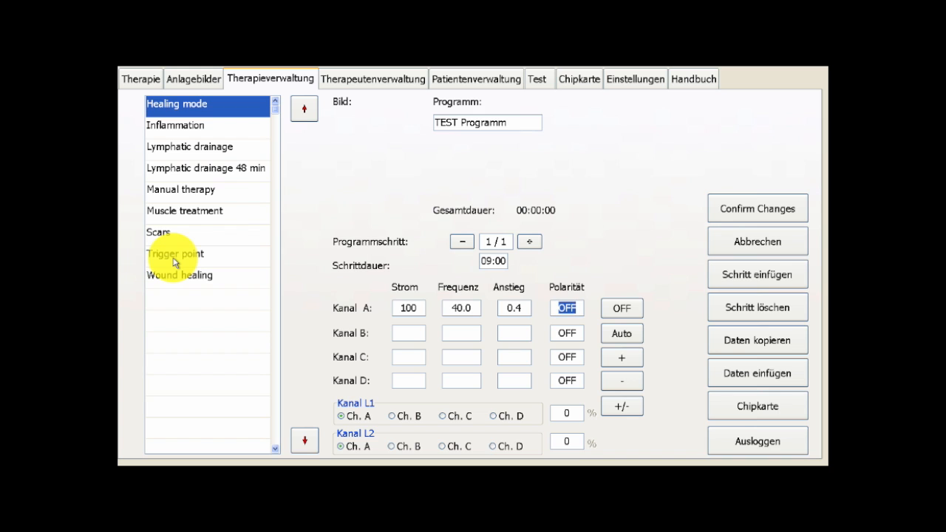
pyautogui.click(609, 331)
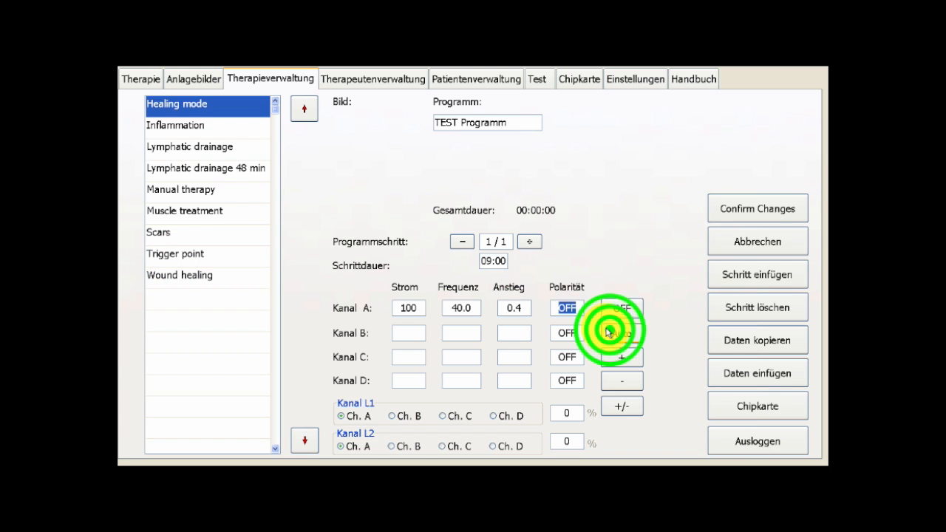
pyautogui.click(571, 306)
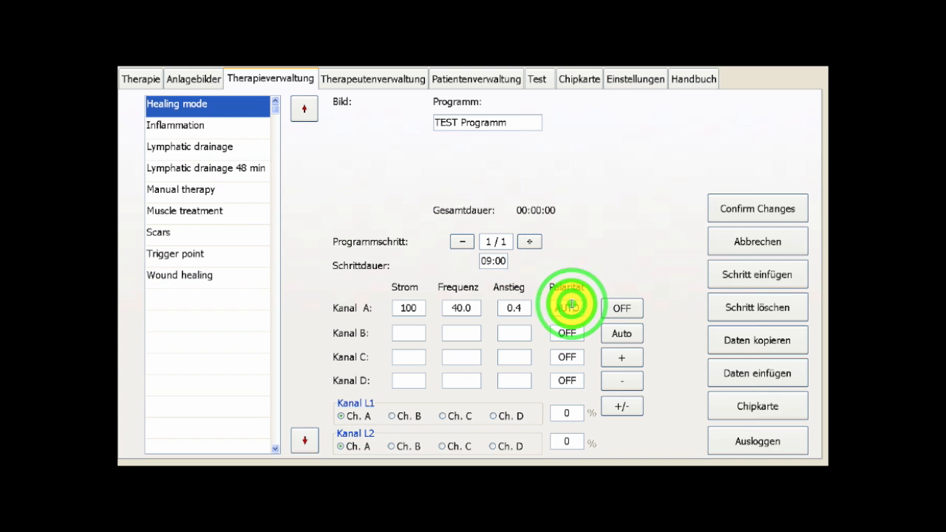
pyautogui.click(569, 306)
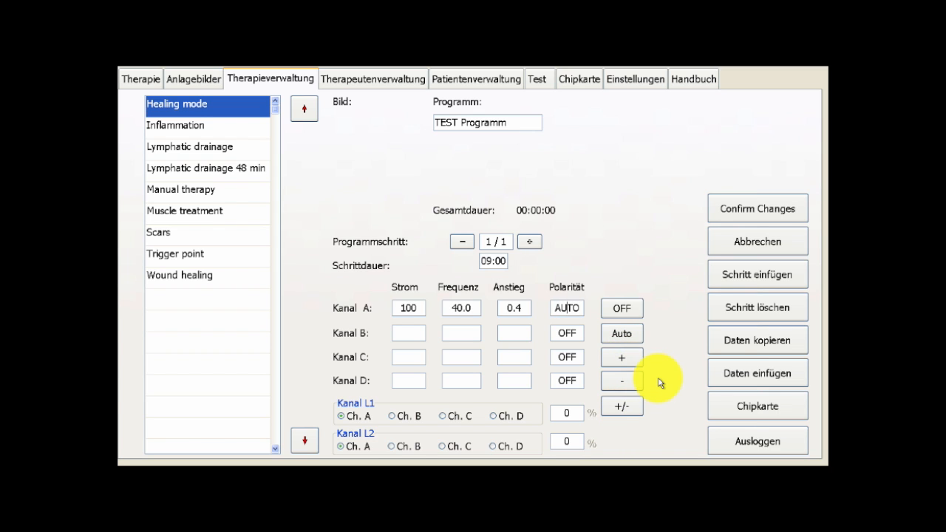
pyautogui.click(617, 355)
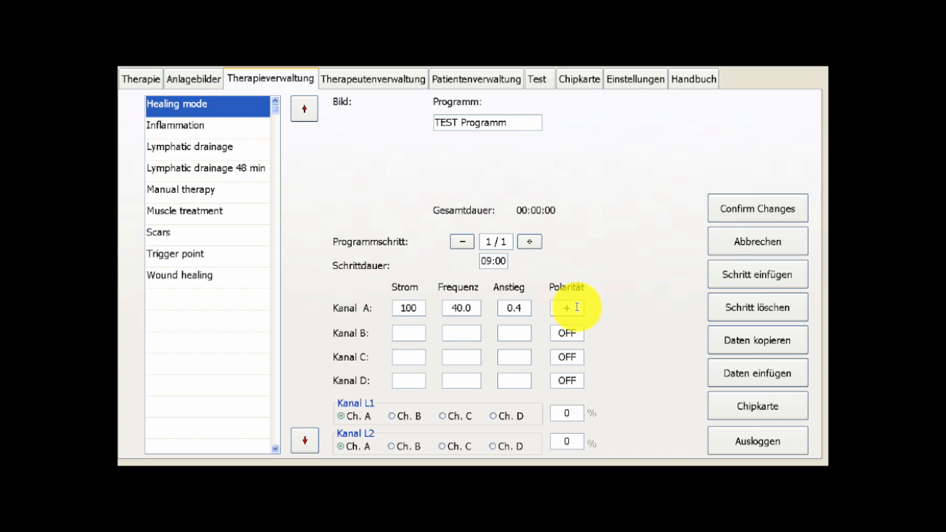
# - Configure Kanal B in step 1 with Strom 200, Frequenz 21.5, Anstieg 0.2 and Polarität +/-
pyautogui.click(416, 330)
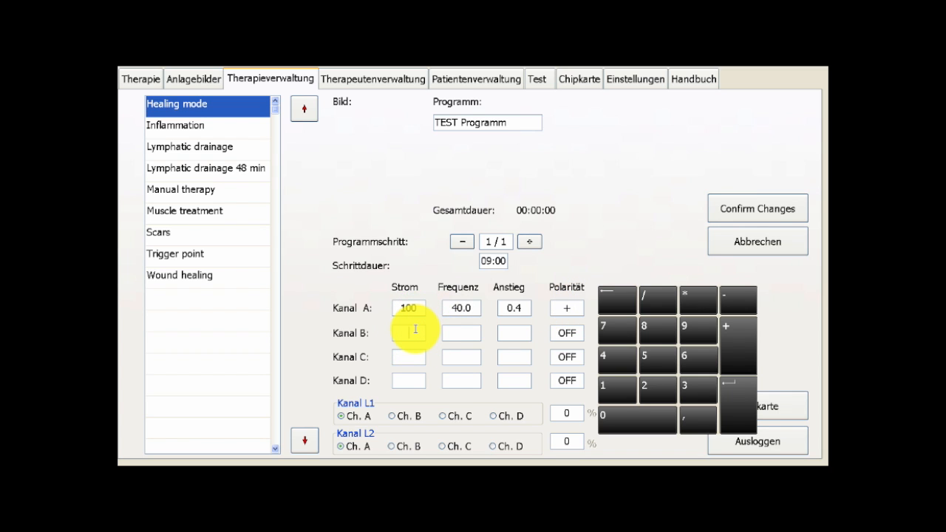
pyautogui.write('200')
pyautogui.press('Tab')
pyautogui.write('21,')
pyautogui.write('5')
pyautogui.press('BackSpace')
pyautogui.press('BackSpace')
pyautogui.write('.5')
pyautogui.press('Tab')
pyautogui.write('0.2')
pyautogui.press('Tab')
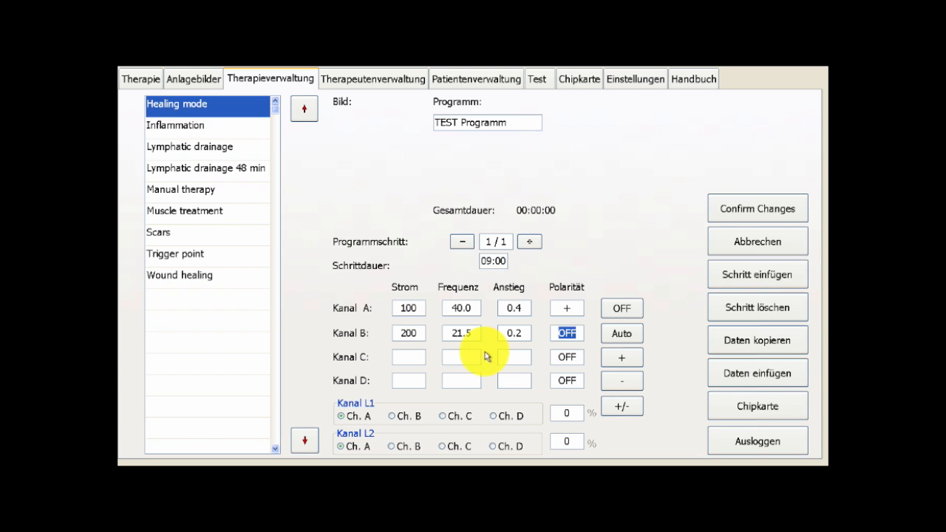
pyautogui.click(615, 402)
# - Configure Kanal C in step 1 with Strom 40, Frequenz 2345.5, Anstieg 1.0 and Polarität -
pyautogui.click(413, 358)
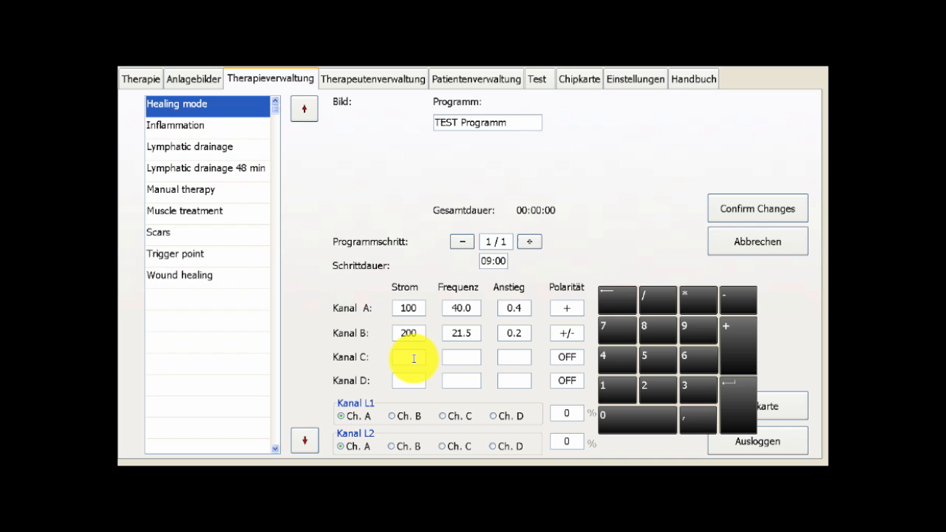
pyautogui.write('40')
pyautogui.press('Tab')
pyautogui.write('2345,')
pyautogui.press('BackSpace')
pyautogui.write('.5')
pyautogui.write('1')
pyautogui.write('.')
pyautogui.write('0')
pyautogui.press('Tab')
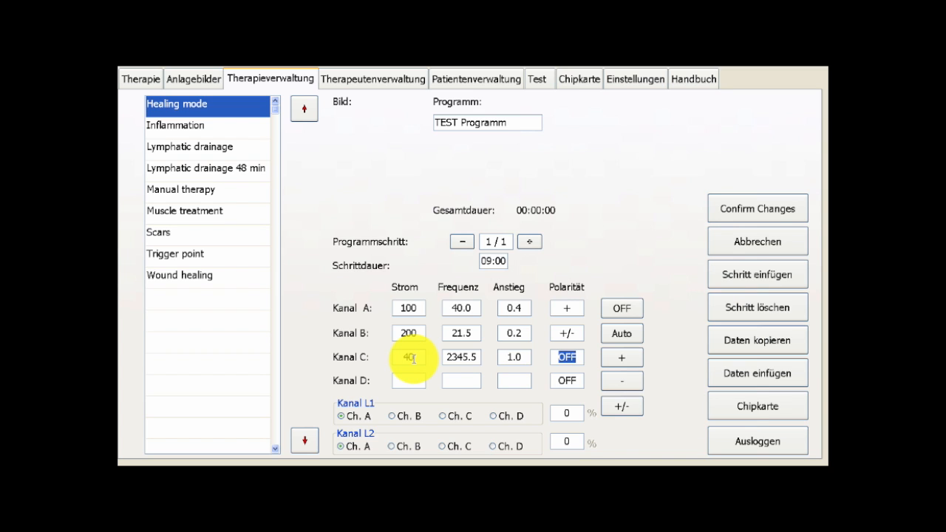
pyautogui.click(624, 380)
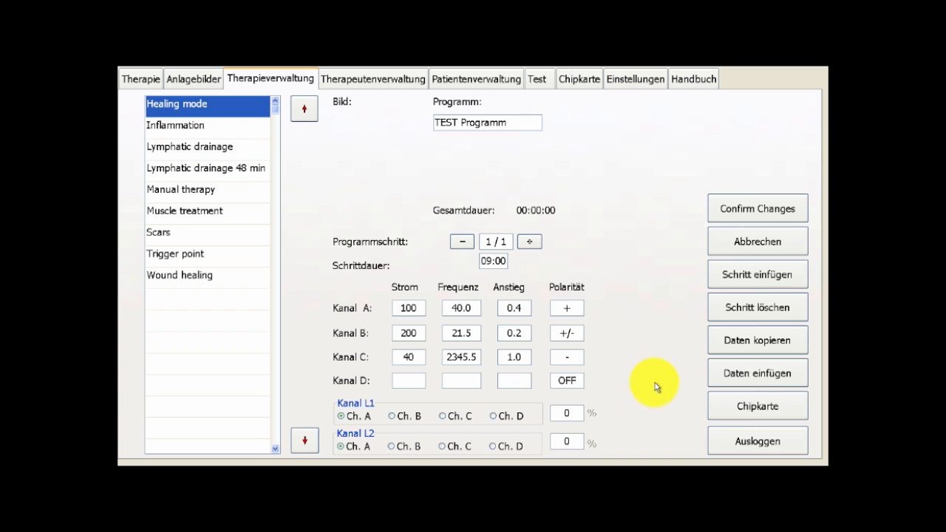
# - Configure Kanal D in step 1 with Strom 500, Frequenz 10000, Anstieg 0.1 and Polarität +/-
pyautogui.click(409, 379)
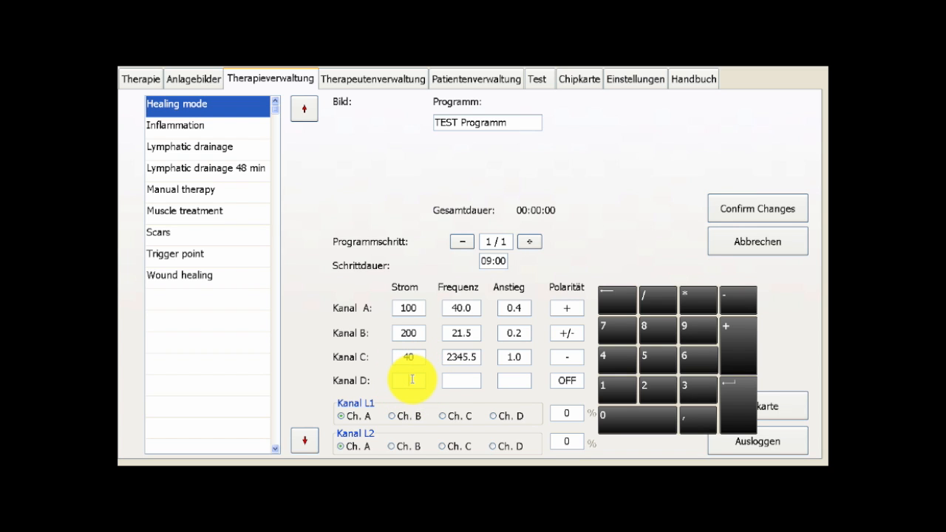
pyautogui.write('500')
pyautogui.press('Tab')
pyautogui.write('10000')
pyautogui.press('Tab')
pyautogui.write('0.1')
pyautogui.press('Tab')
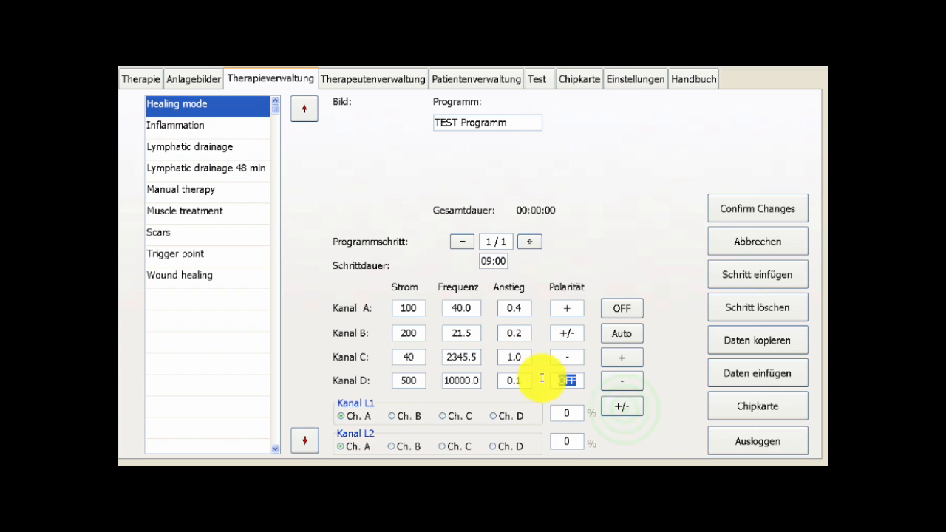
pyautogui.click(622, 406)
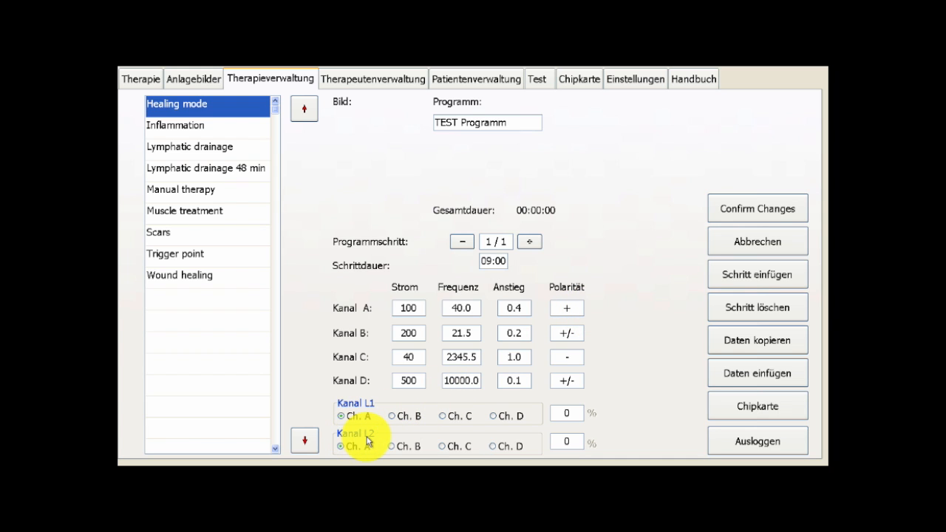
# - Assign Kanal L2 to Ch. C and set both Kanal L1 and Kanal L2 to 100 %
pyautogui.click(444, 449)
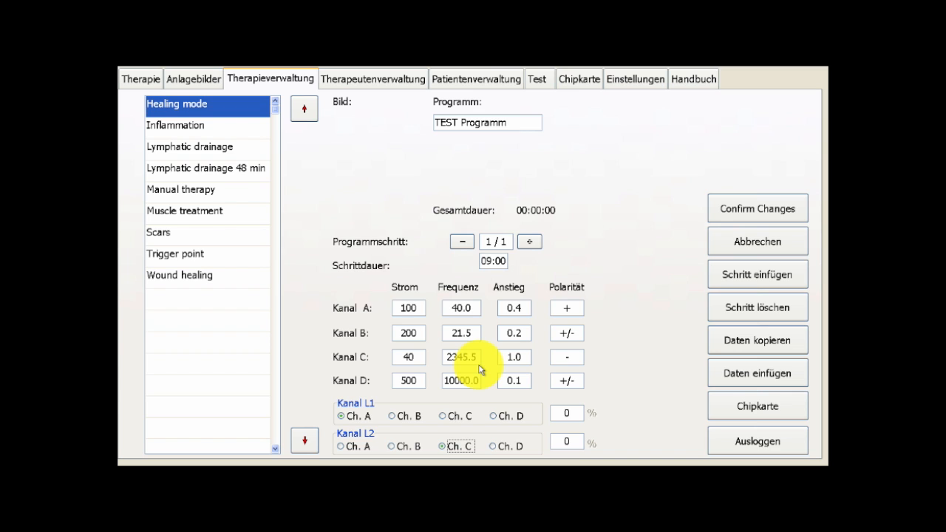
pyautogui.click(558, 413)
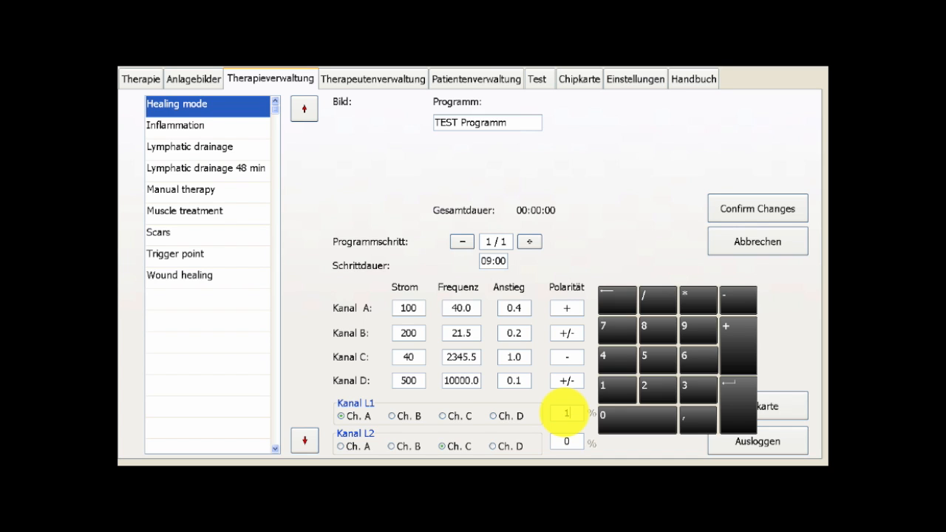
pyautogui.write('100')
pyautogui.press('Tab')
pyautogui.write('100')
pyautogui.click(584, 237)
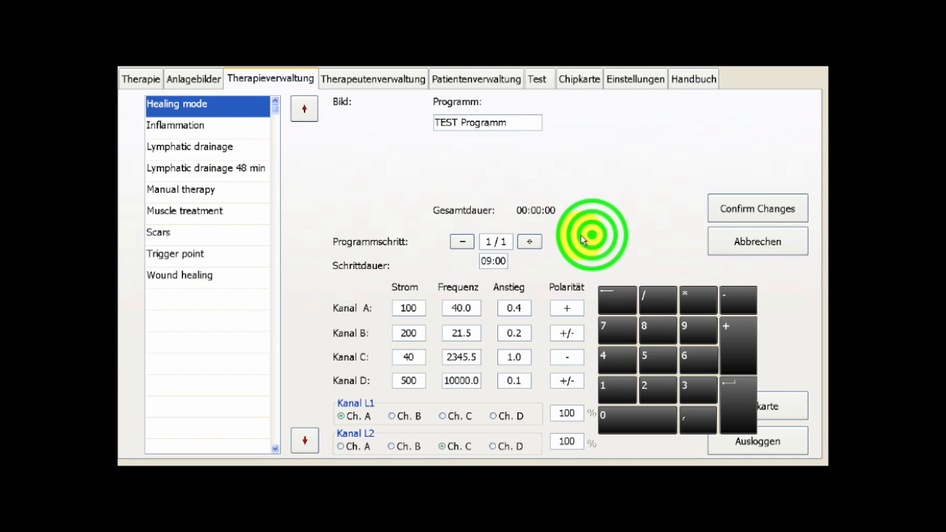
pyautogui.click(726, 383)
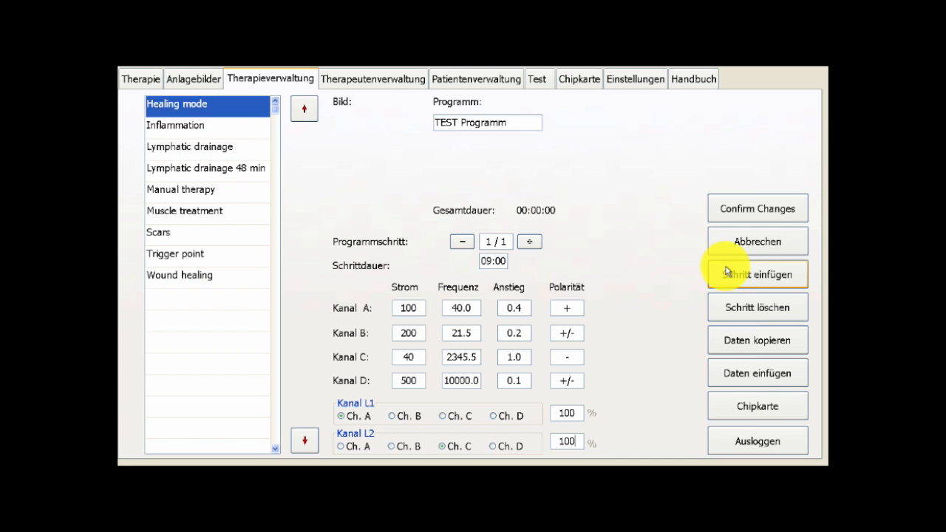
# - Add a second program step and set its duration to 05:00
pyautogui.click(538, 244)
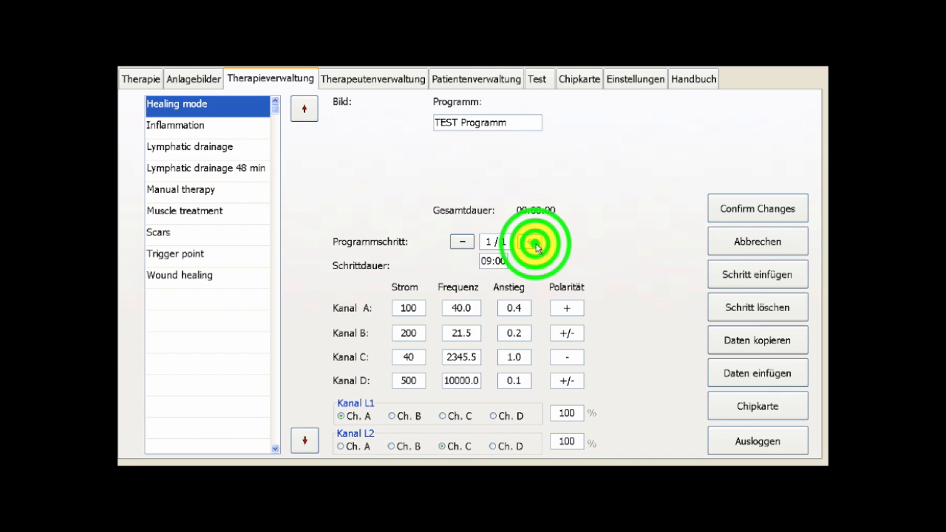
pyautogui.click(488, 260)
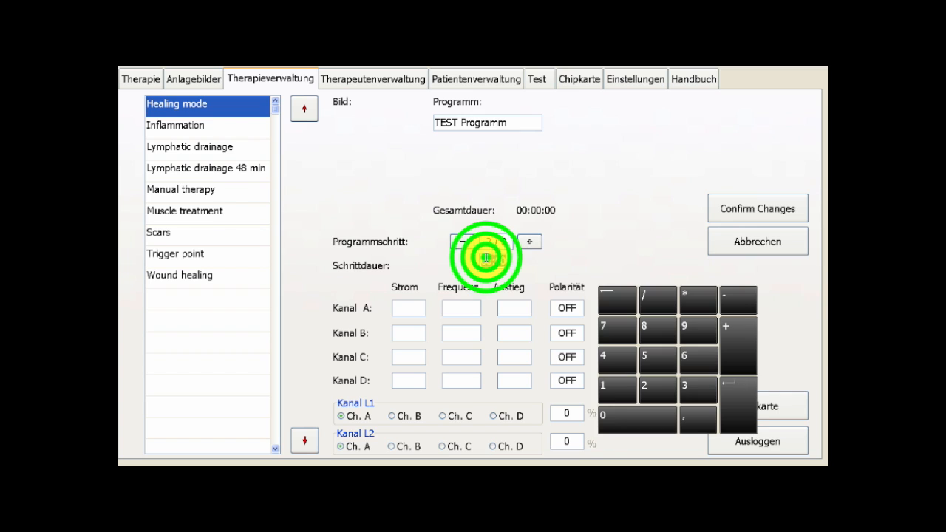
pyautogui.write('0500')
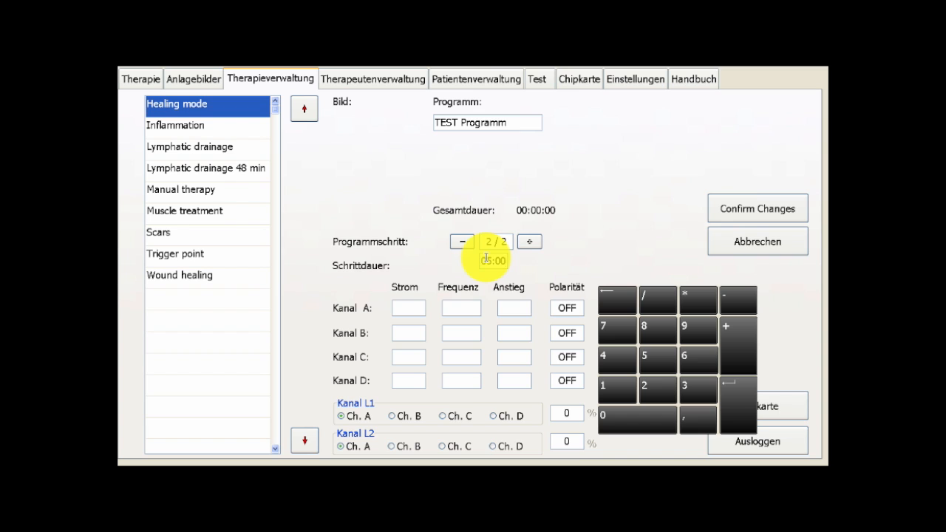
# - Configure Kanal A in step 2 with Strom 120, Frequenz 186, Anstieg 0.4 and Polarität +
pyautogui.click(392, 308)
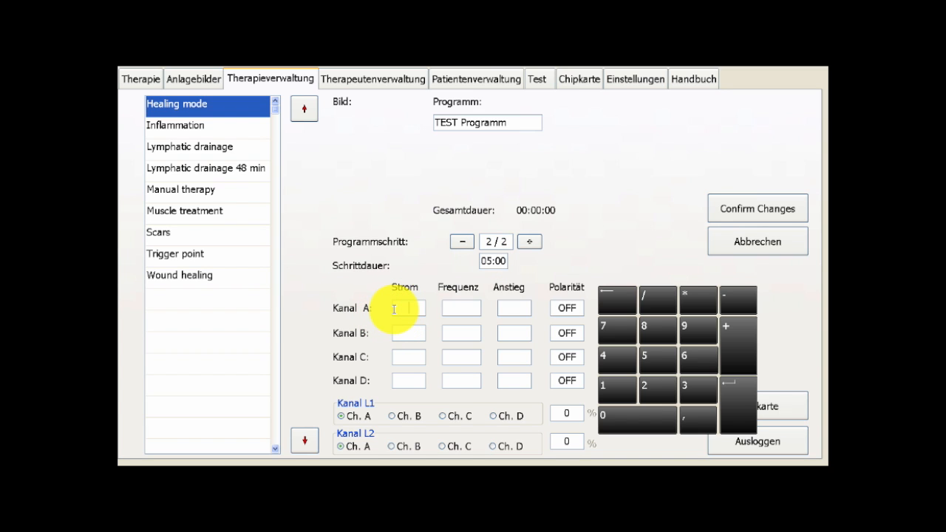
pyautogui.write('120')
pyautogui.press('Tab')
pyautogui.write('186')
pyautogui.press('Tab')
pyautogui.write('0.4')
pyautogui.press('Tab')
pyautogui.click(621, 356)
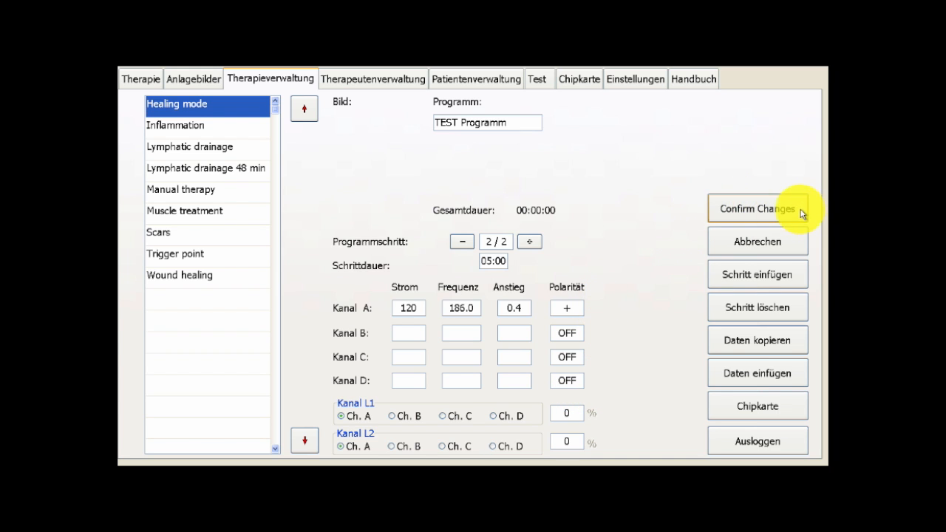
# - Confirm the new program's changes and select TEST Programm in the program list to review it
pyautogui.click(743, 215)
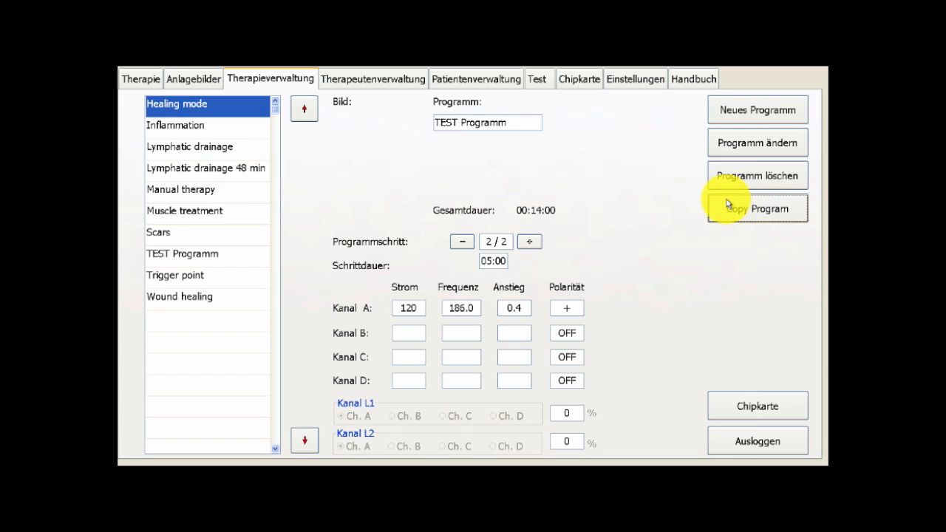
pyautogui.click(166, 257)
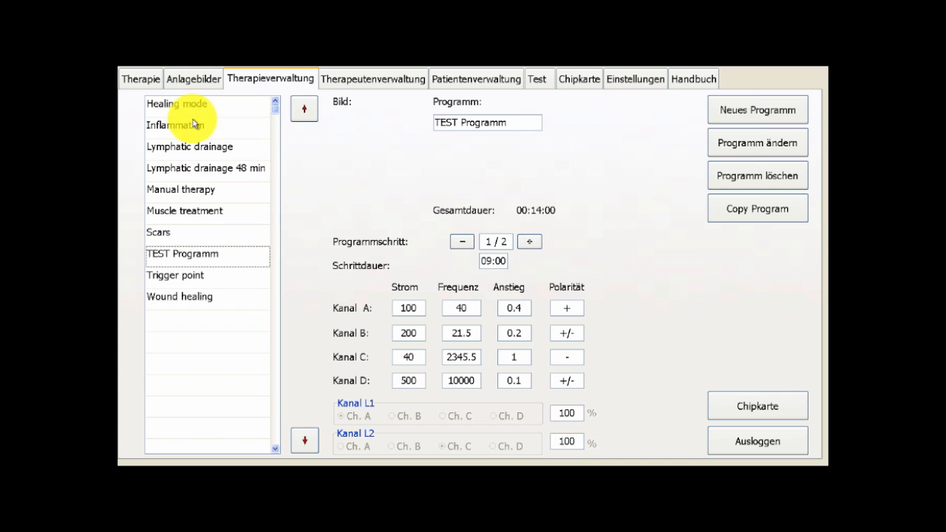
pyautogui.click(240, 263)
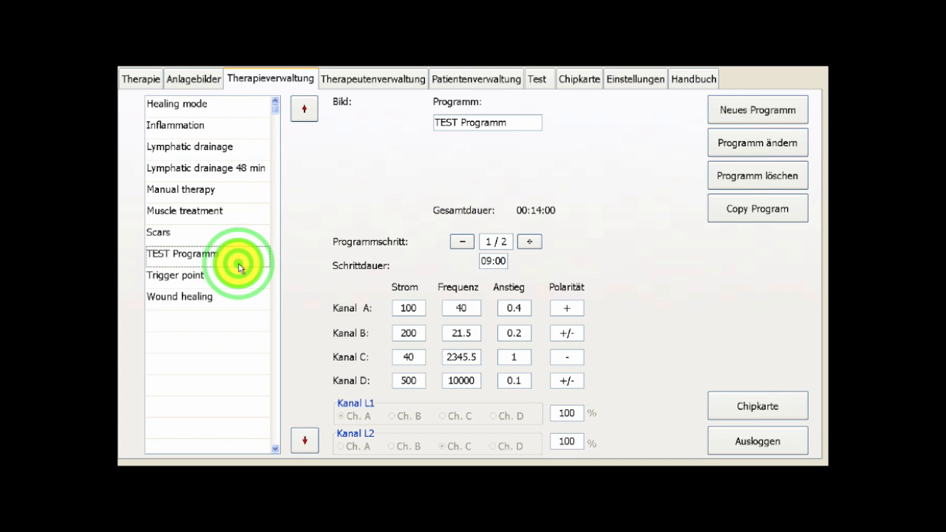
# - Switch to the Therapie page, select TEST Programm and start it
pyautogui.click(126, 84)
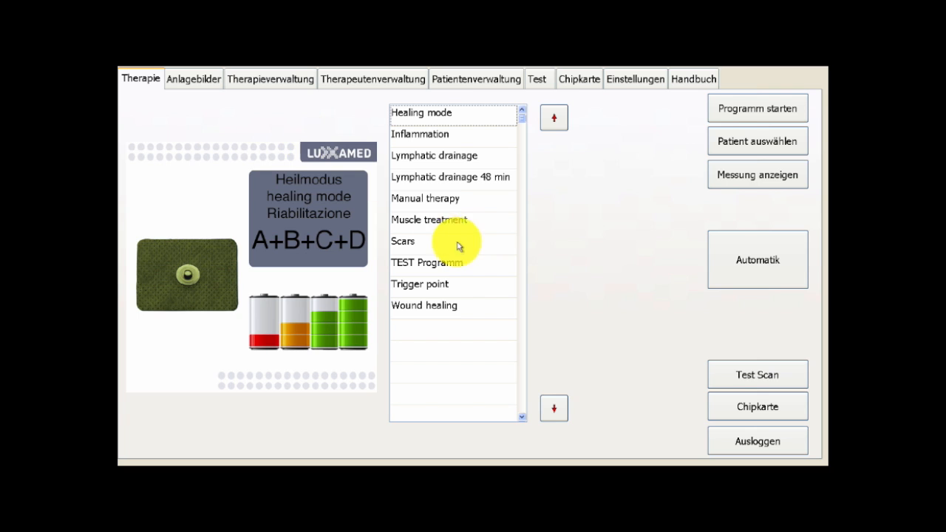
pyautogui.click(455, 271)
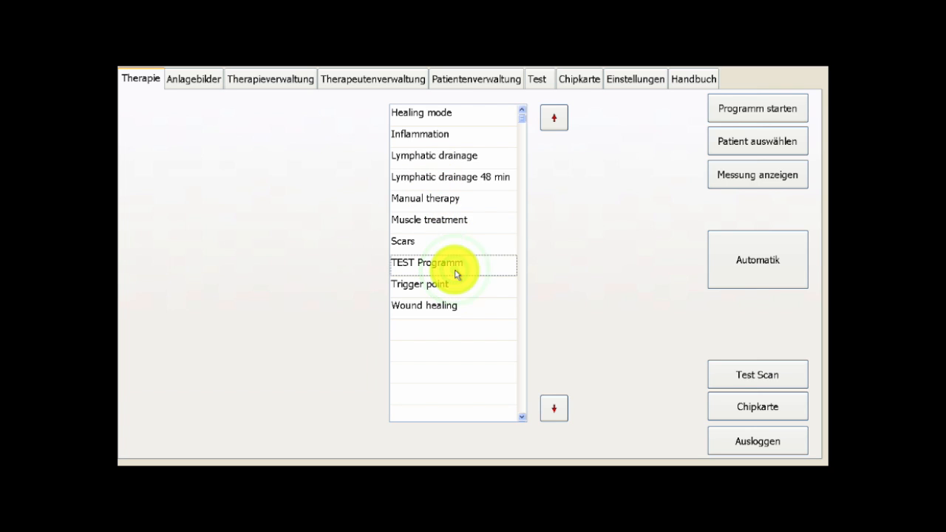
pyautogui.click(739, 112)
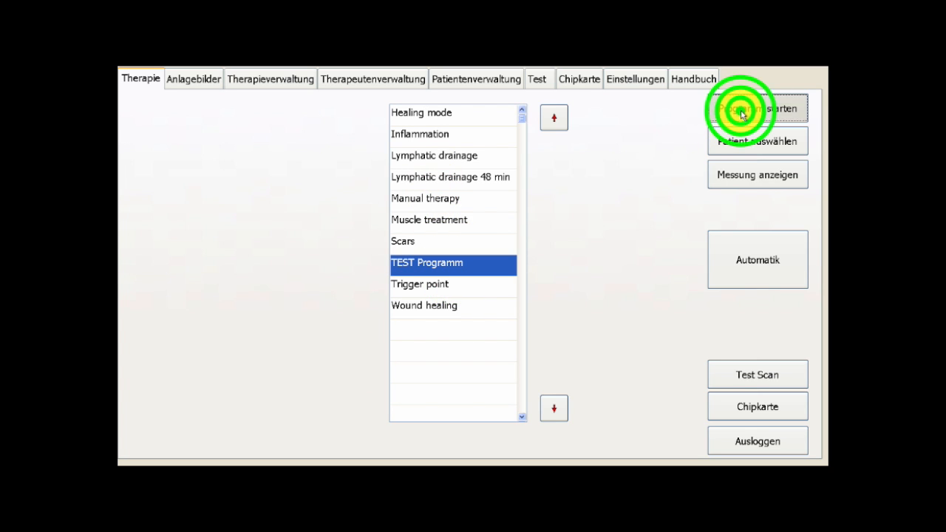
pyautogui.click(669, 139)
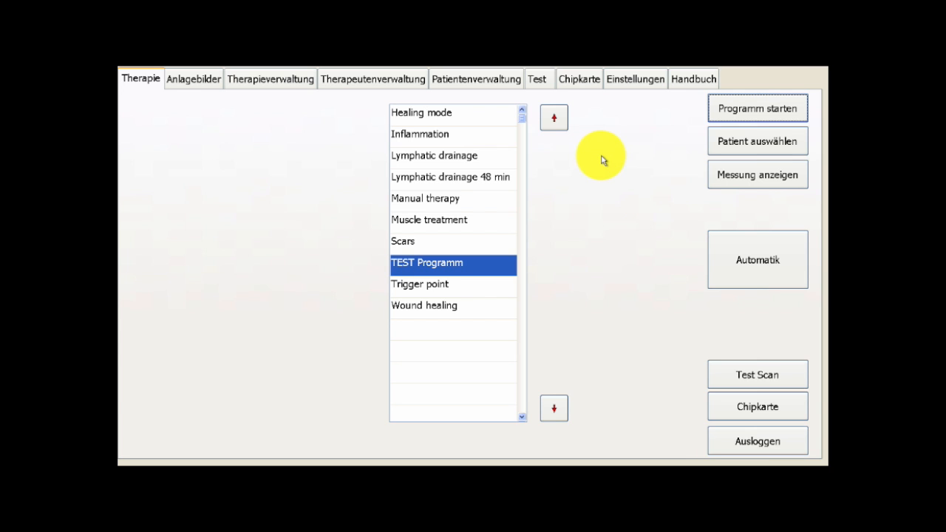
# - Return to the Therapieverwaltung page to view the settings of TEST Programm
pyautogui.click(297, 82)
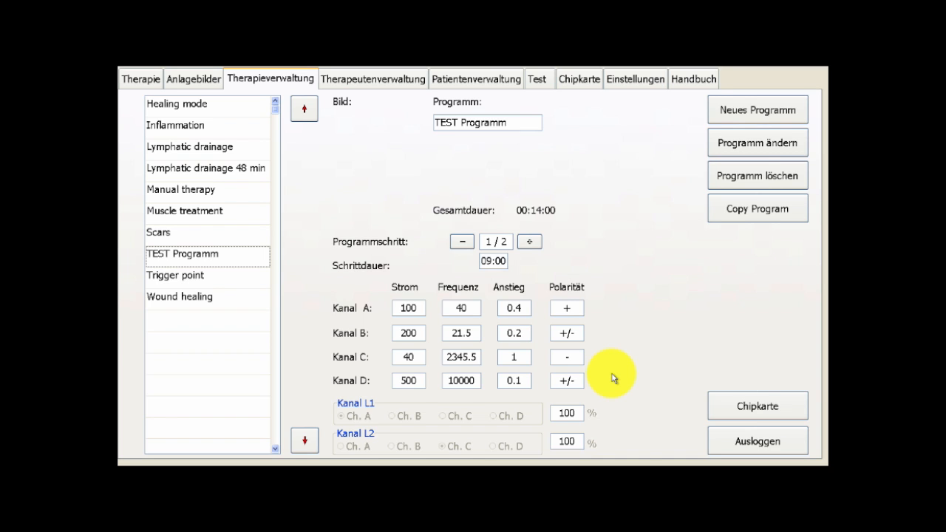
pyautogui.click(739, 63)
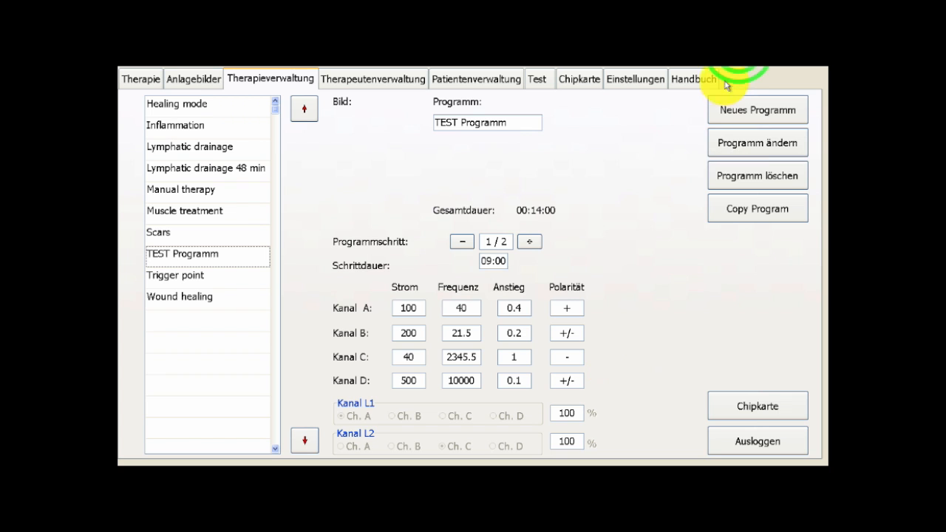